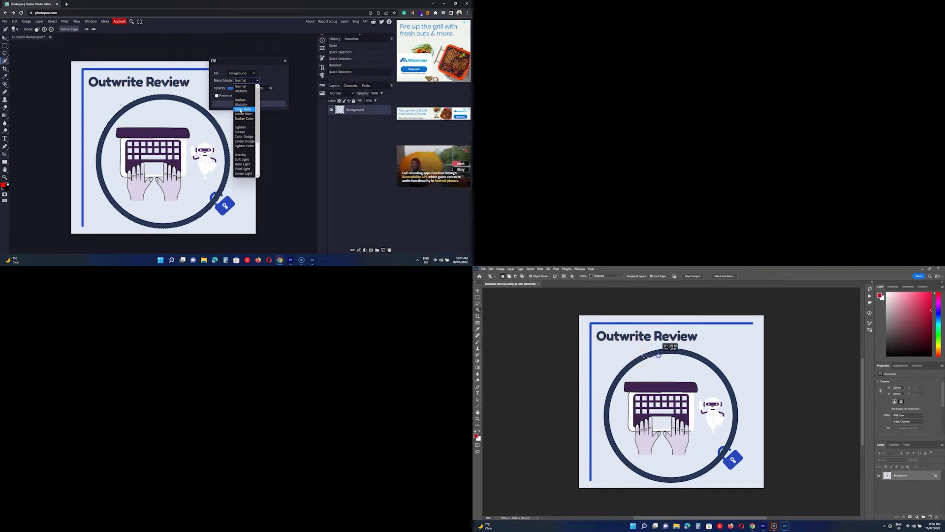
Quick-select the dark ring in the Photoshop image and fill the selected circle in the Photopea image with the red foreground colour
{"action": "right_click", "coordinate": [477, 310]}
{"action": "left_click", "coordinate": [487, 313]}
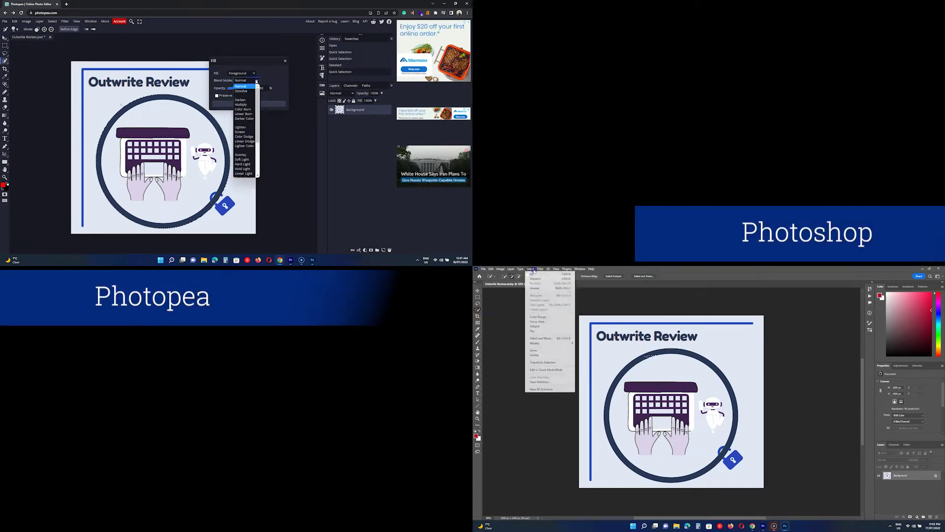
{"action": "left_click", "coordinate": [244, 155]}
{"action": "left_click", "coordinate": [254, 80]}
{"action": "left_click_drag", "start_coordinate": [645, 355], "coordinate": [706, 362]}
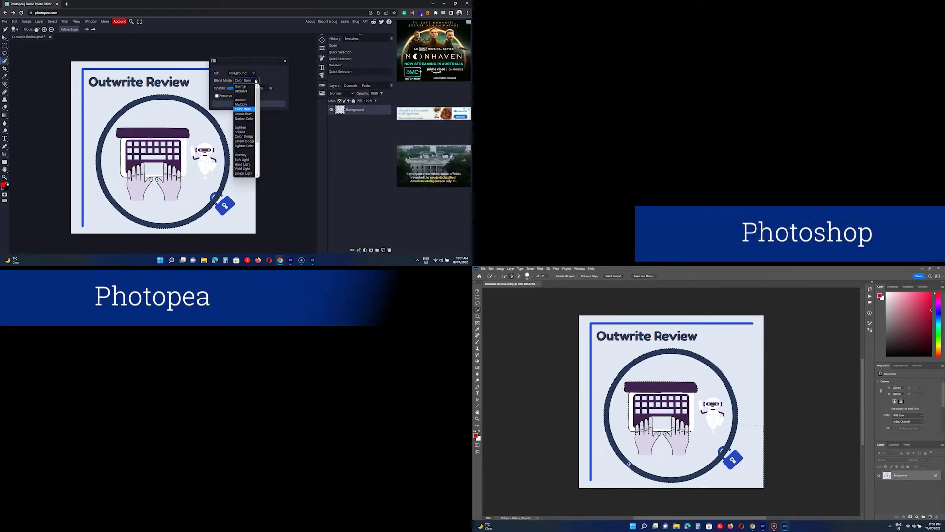
{"action": "left_click", "coordinate": [247, 91]}
{"action": "left_click", "coordinate": [253, 103]}
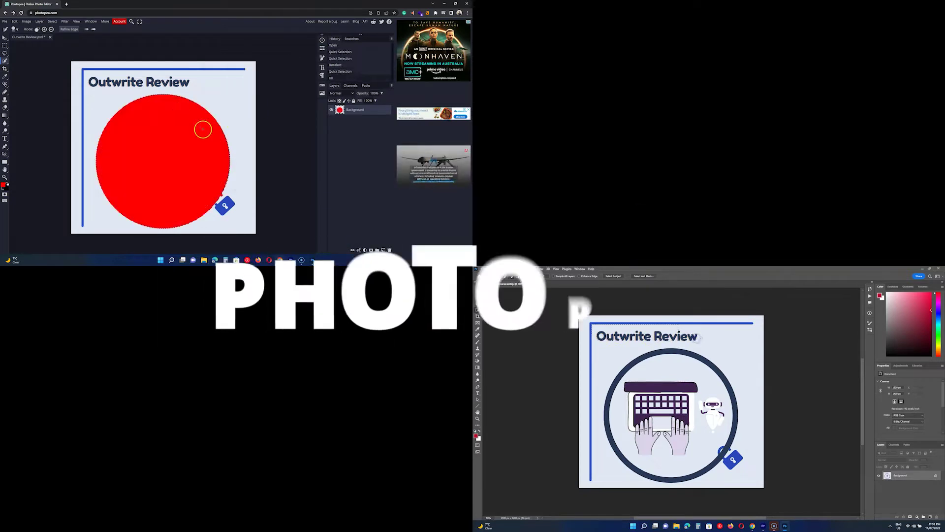
Undo the last edit and open the Fill command for the selection in the Photoshop document
{"action": "right_click", "coordinate": [734, 461]}
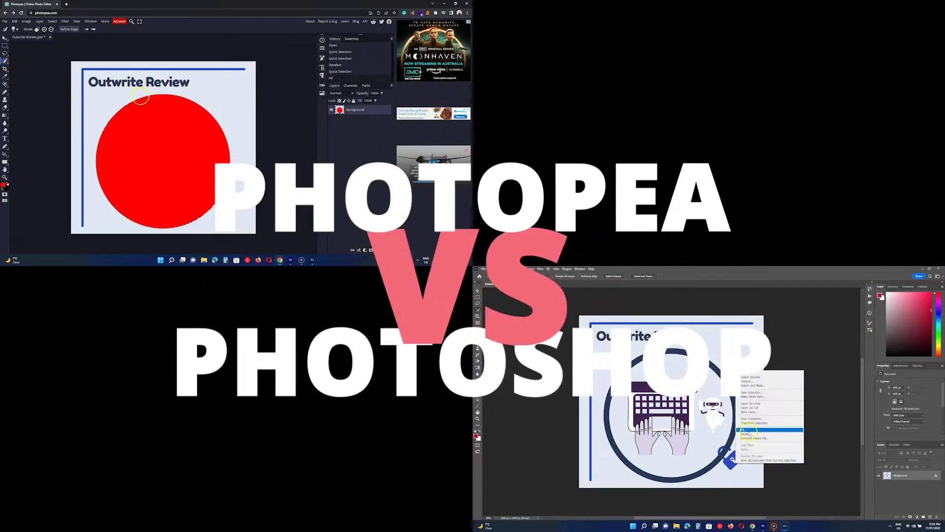
{"action": "key", "text": "ctrl+z"}
{"action": "left_click", "coordinate": [751, 435]}
{"action": "left_click", "coordinate": [14, 22]}
{"action": "left_click", "coordinate": [699, 323]}
{"action": "left_click", "coordinate": [29, 111]}
{"action": "left_click", "coordinate": [694, 338]}
{"action": "left_click", "coordinate": [200, 80]}
{"action": "left_click", "coordinate": [735, 322]}
{"action": "left_click", "coordinate": [101, 110]}
{"action": "left_click", "coordinate": [728, 324]}
{"action": "mouse_move", "coordinate": [94, 101]}
{"action": "left_mouse_down"}
{"action": "mouse_move", "coordinate": [78, 74]}
{"action": "mouse_move", "coordinate": [119, 97]}
{"action": "left_mouse_up"}
{"action": "left_click", "coordinate": [196, 95]}
{"action": "left_click", "coordinate": [241, 121]}
{"action": "key", "text": "ctrl+d"}
{"action": "left_click", "coordinate": [9, 137]}
{"action": "left_click_drag", "start_coordinate": [327, 122], "coordinate": [328, 125]}
{"action": "left_click_drag", "start_coordinate": [327, 467], "coordinate": [328, 462]}
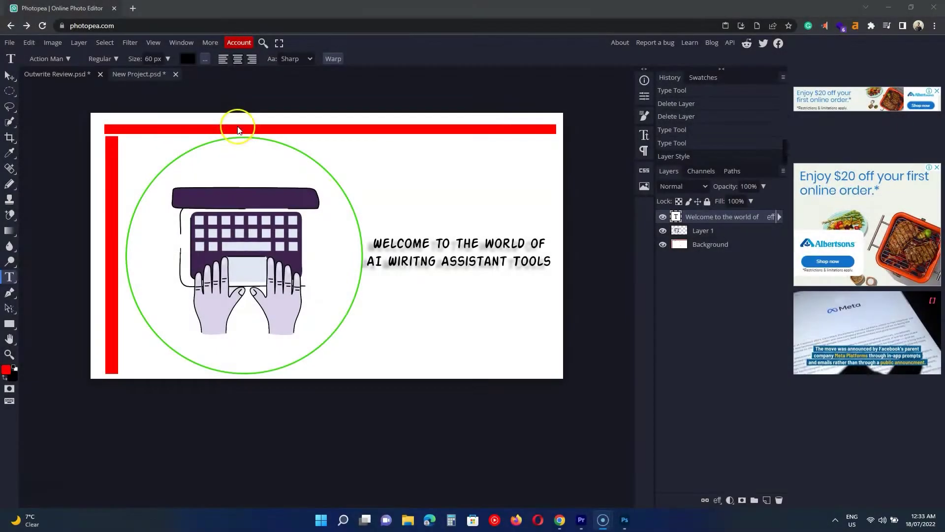
Create a new Photopea project with a white background from the Instagram 1080 x 1080 px preset
{"action": "left_click", "coordinate": [12, 44]}
{"action": "left_click", "coordinate": [23, 57]}
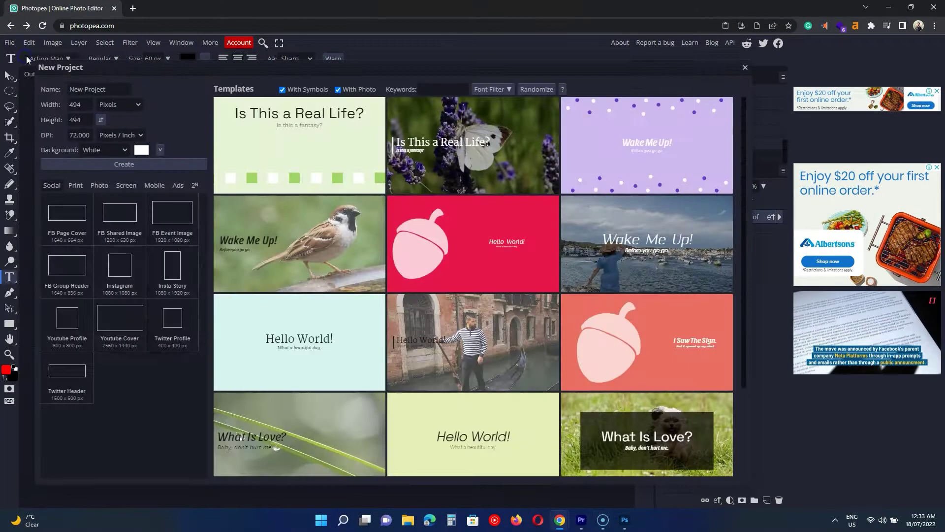
{"action": "scroll", "coordinate": [237, 173], "scroll_direction": "down", "scroll_amount": 4}
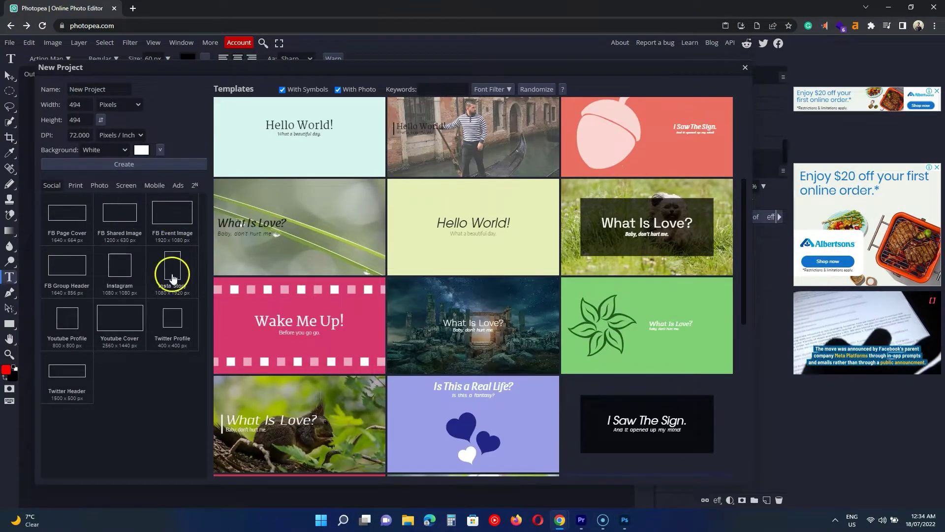
{"action": "left_click", "coordinate": [124, 276]}
{"action": "left_click", "coordinate": [119, 168]}
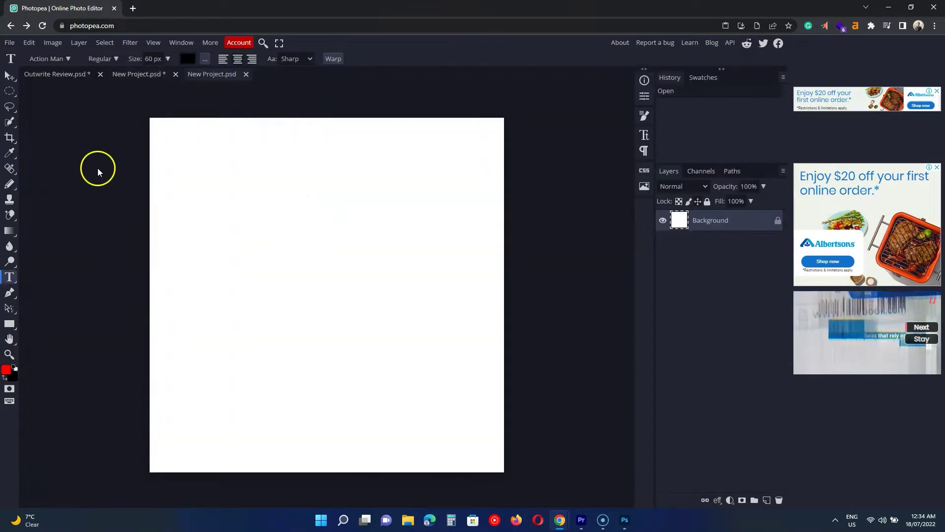
Brush a red zigzag and a left-pointing arrow onto the canvas, plus two large curved strokes in a near-black colour
{"action": "left_click", "coordinate": [10, 186]}
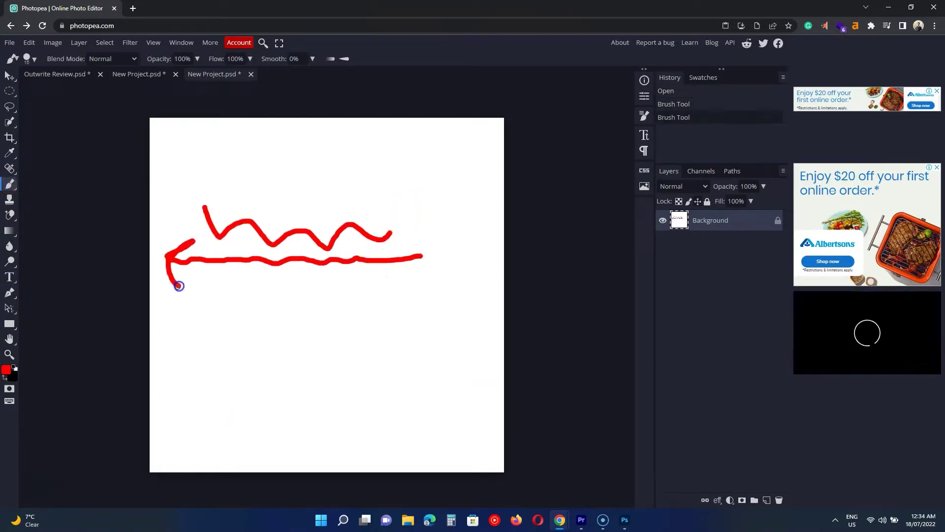
{"action": "left_click", "coordinate": [6, 369]}
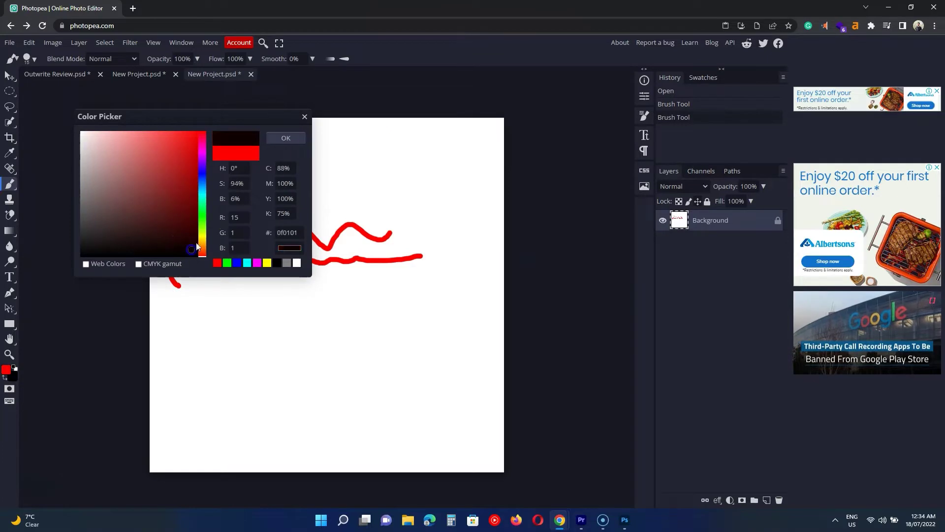
{"action": "left_click", "coordinate": [276, 142]}
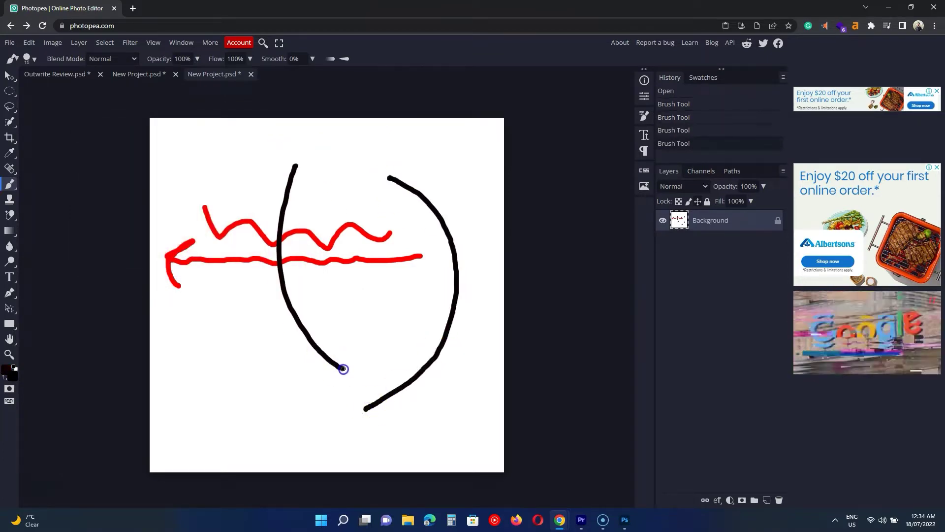
{"action": "left_click_drag", "start_coordinate": [343, 369], "coordinate": [344, 369]}
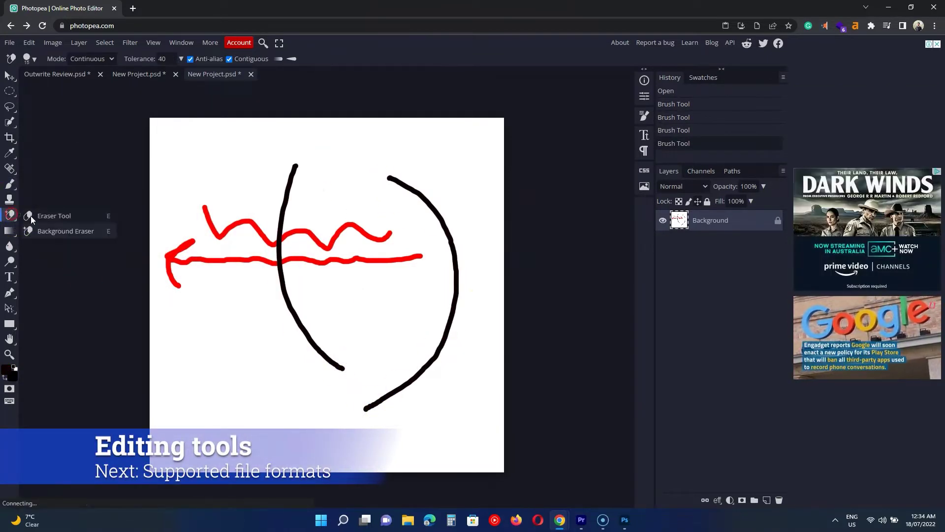
Erase the upper part of the red arrowhead with the Eraser, and make and clear a lasso selection
{"action": "left_click", "coordinate": [155, 130]}
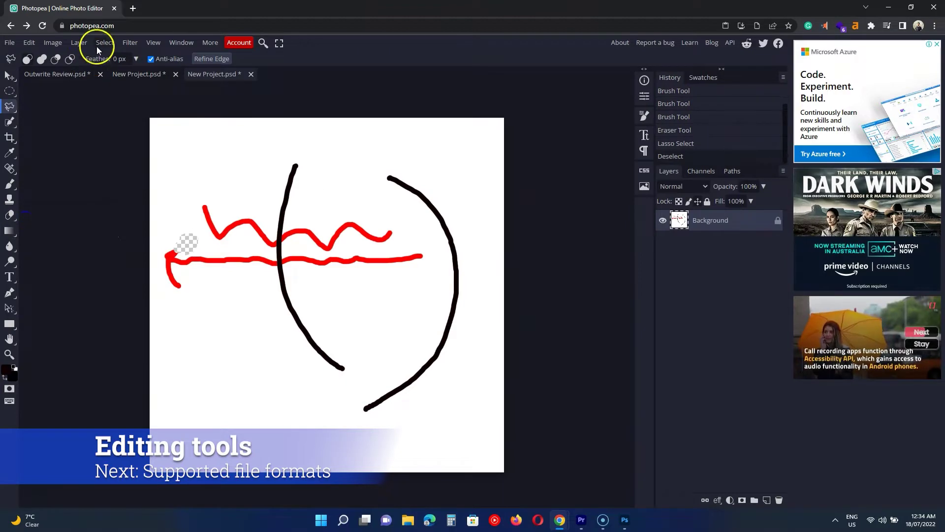
{"action": "left_click", "coordinate": [97, 46]}
{"action": "mouse_move", "coordinate": [130, 42]}
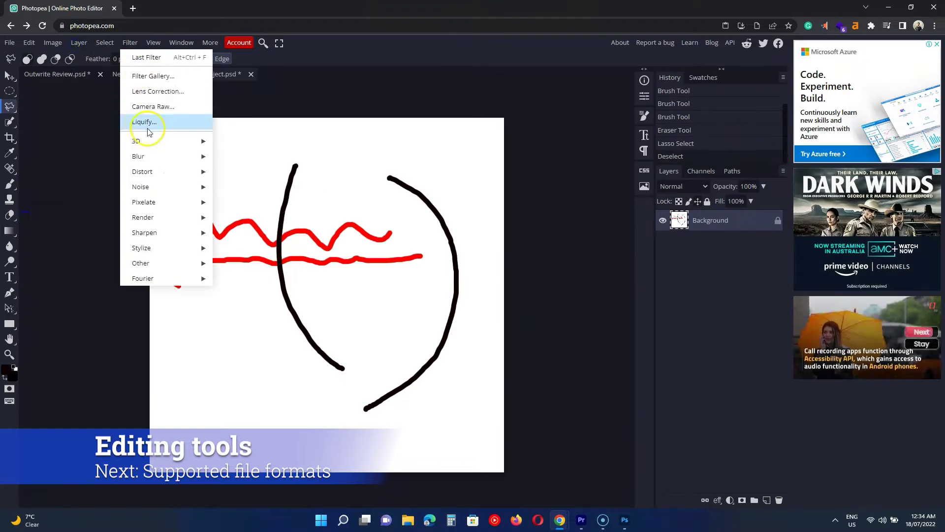
{"action": "mouse_move", "coordinate": [184, 41]}
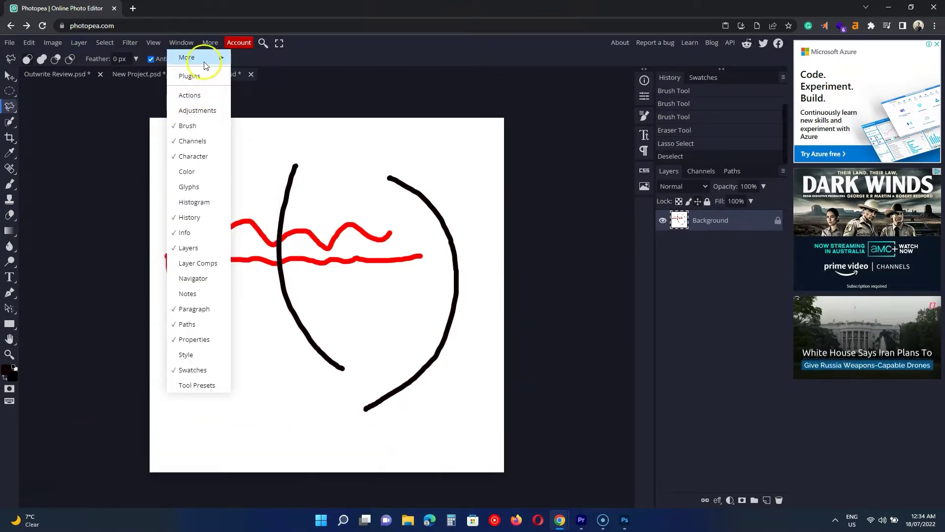
{"action": "mouse_move", "coordinate": [197, 57]}
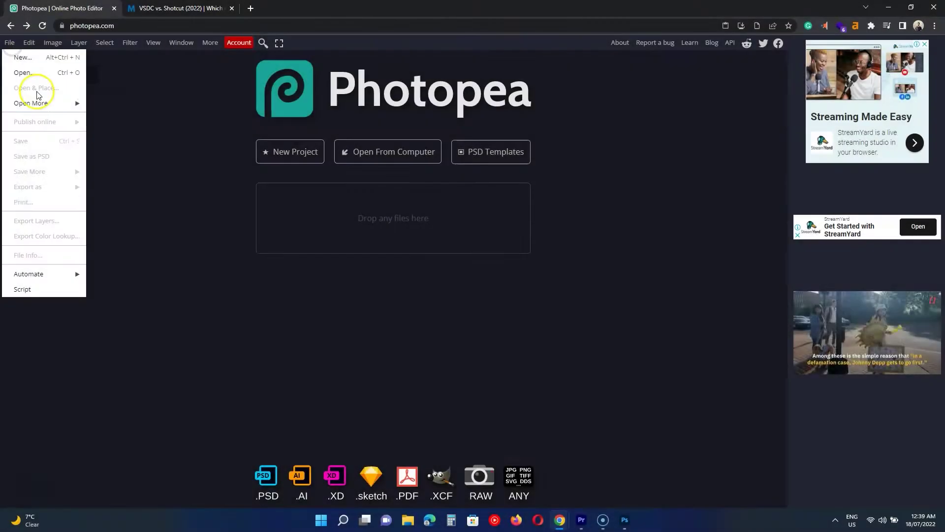
Open an image in Photopea from the copied mksguide.com image URL
{"action": "left_click", "coordinate": [38, 98]}
{"action": "left_click", "coordinate": [124, 118]}
{"action": "right_click", "coordinate": [177, 138]}
{"action": "left_click", "coordinate": [211, 207]}
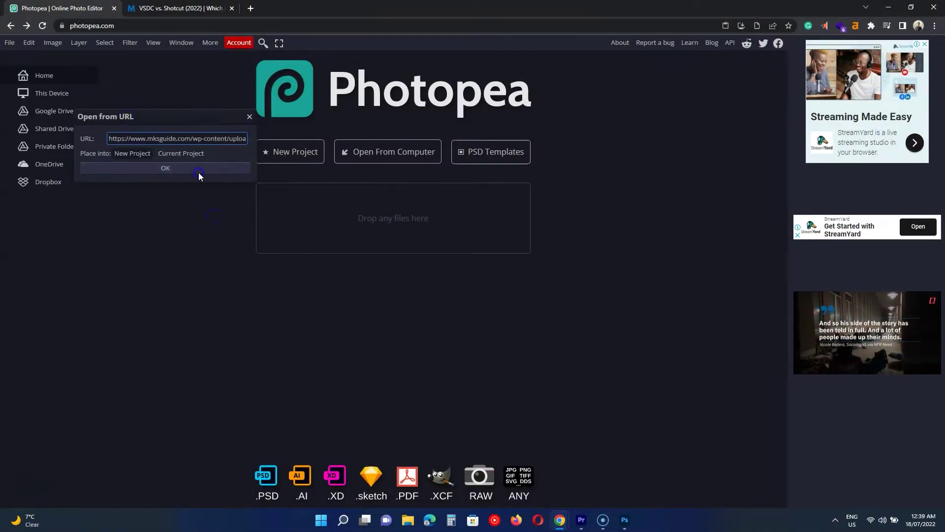
{"action": "left_click", "coordinate": [197, 173]}
Close the VSDC vs. Shotcut article's browser tab and browse Photopea's Hot templates gallery
{"action": "left_click", "coordinate": [162, 8]}
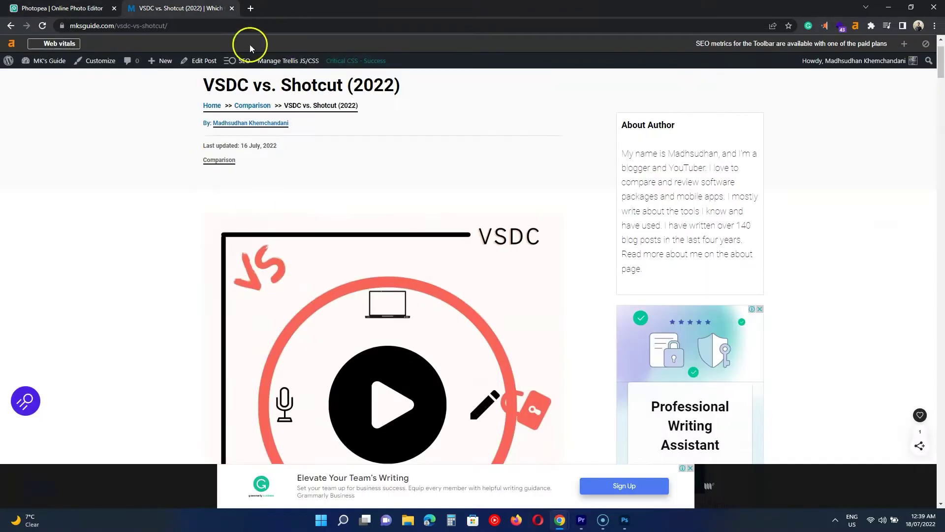
{"action": "left_click", "coordinate": [231, 8]}
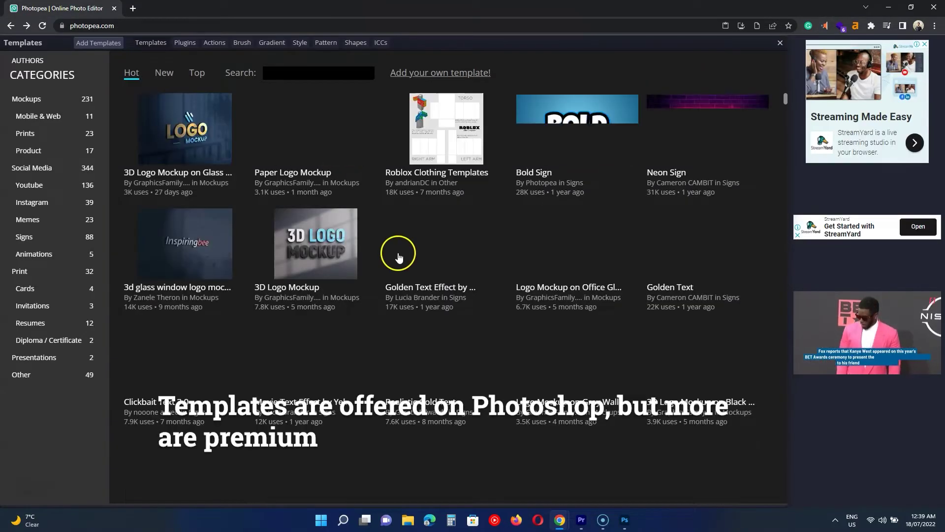
{"action": "scroll", "coordinate": [394, 256], "scroll_direction": "down", "scroll_amount": 10}
{"action": "scroll", "coordinate": [372, 285], "scroll_direction": "up", "scroll_amount": 10}
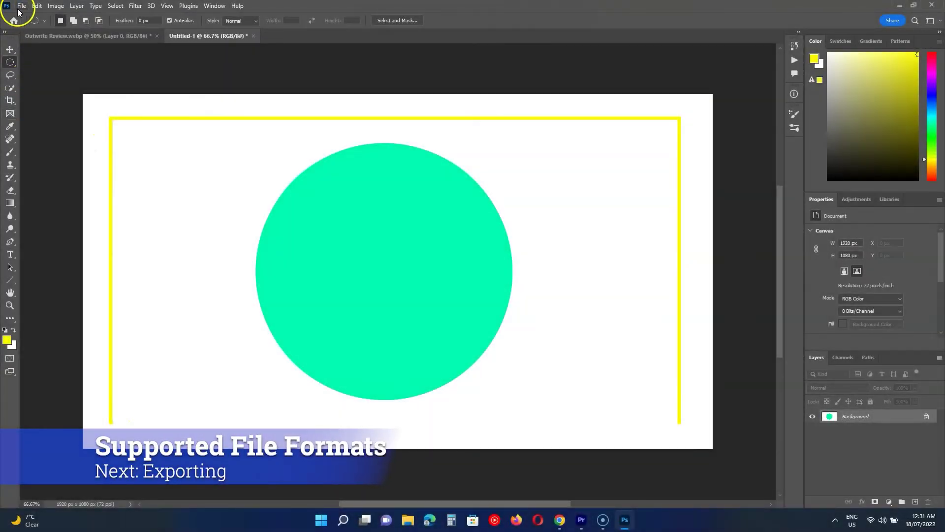
Switch to Photoshop and open the VSDC vs Shotcut image from the Downloads folder
{"action": "left_click", "coordinate": [21, 6]}
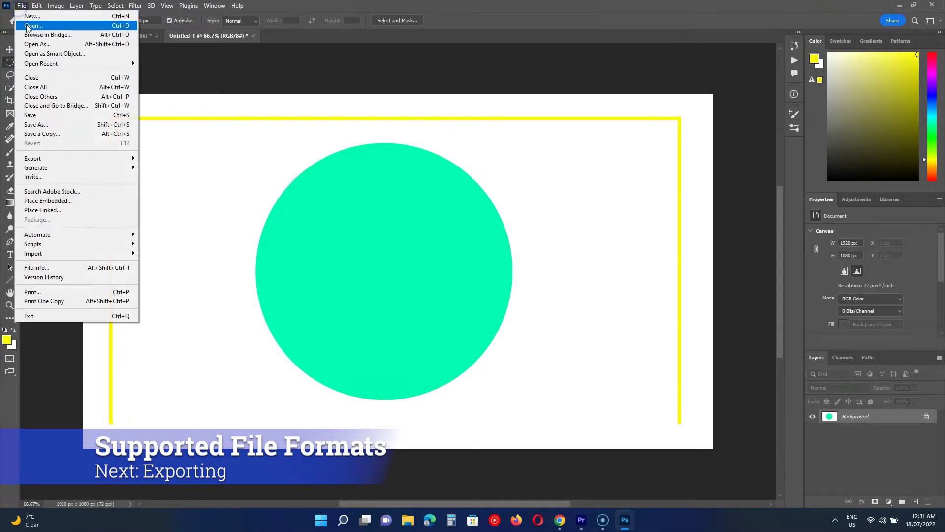
{"action": "left_click", "coordinate": [29, 28]}
{"action": "scroll", "coordinate": [526, 252], "scroll_direction": "down", "scroll_amount": 5}
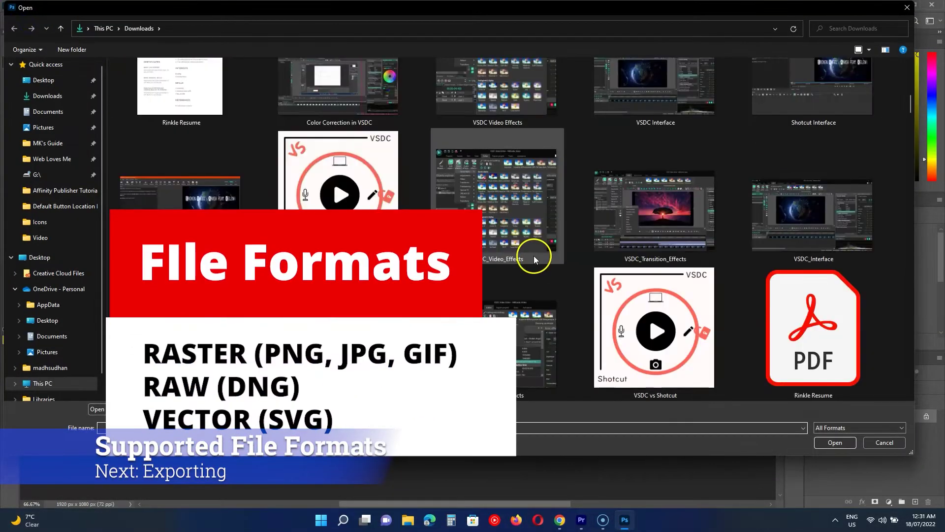
{"action": "left_click", "coordinate": [687, 316]}
{"action": "double_click", "coordinate": [686, 316]}
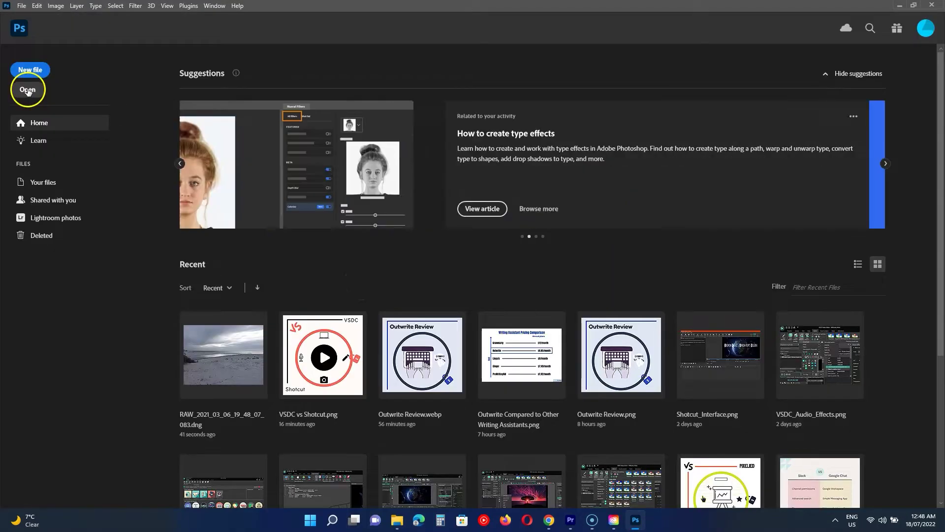
Open the raw photo RAW_2021_03_06_19_48_07_083.dng from the Photoshop home screen
{"action": "left_click", "coordinate": [25, 89]}
{"action": "left_click", "coordinate": [151, 162]}
{"action": "double_click", "coordinate": [152, 162]}
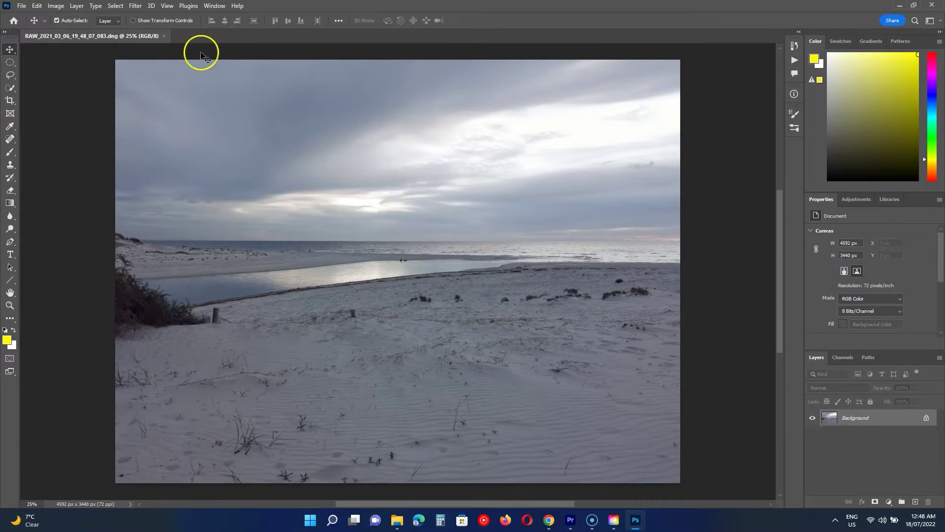
Adjust the beach photo's white balance temperature with the Camera Raw filter, giving it a teal cast
{"action": "left_click", "coordinate": [136, 6]}
{"action": "left_click", "coordinate": [163, 80]}
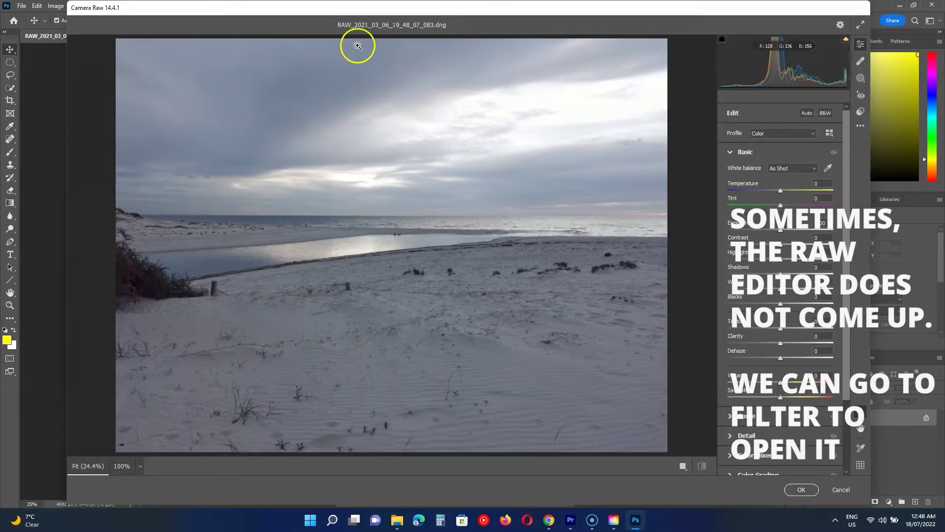
{"action": "left_click_drag", "start_coordinate": [361, 1], "coordinate": [369, 62]}
{"action": "left_click_drag", "start_coordinate": [375, 67], "coordinate": [390, 38]}
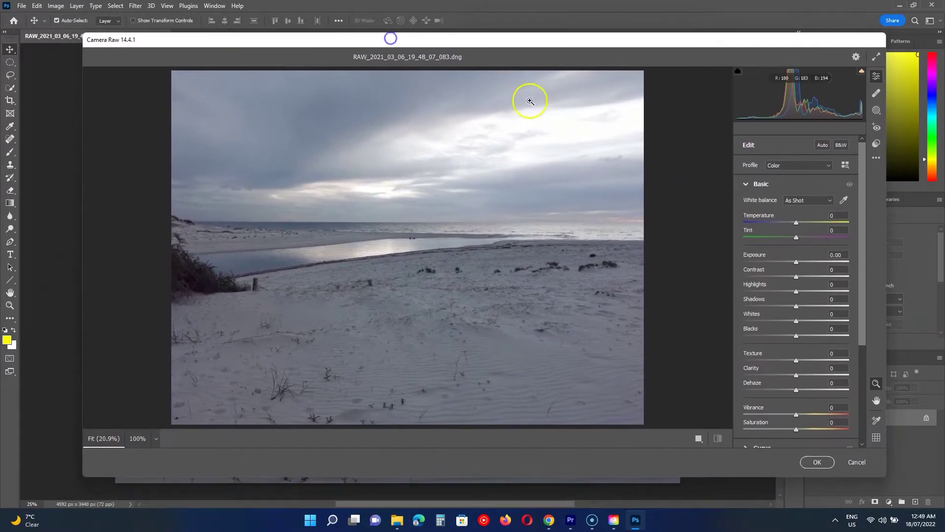
{"action": "left_click_drag", "start_coordinate": [798, 225], "coordinate": [812, 222]}
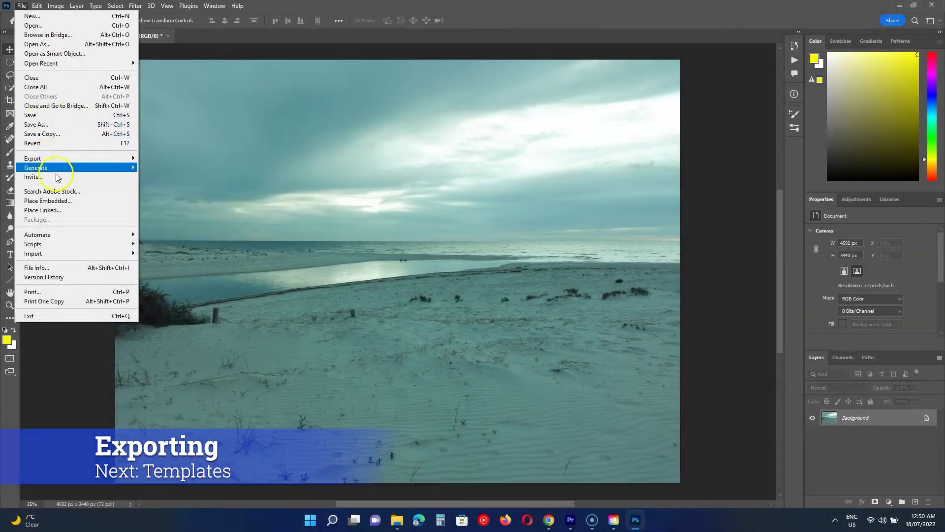
Open the Save a Copy options for the edited beach photo
{"action": "left_click", "coordinate": [42, 133]}
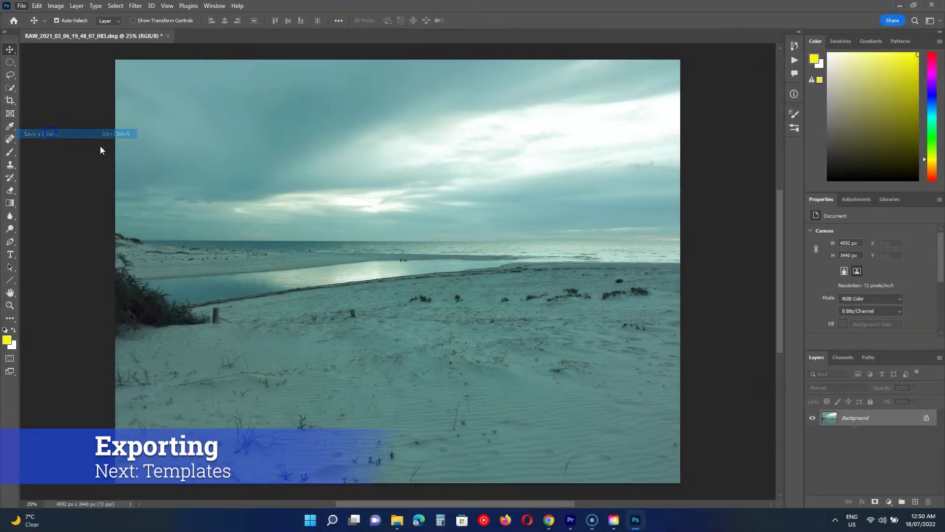
{"action": "left_click", "coordinate": [329, 403]}
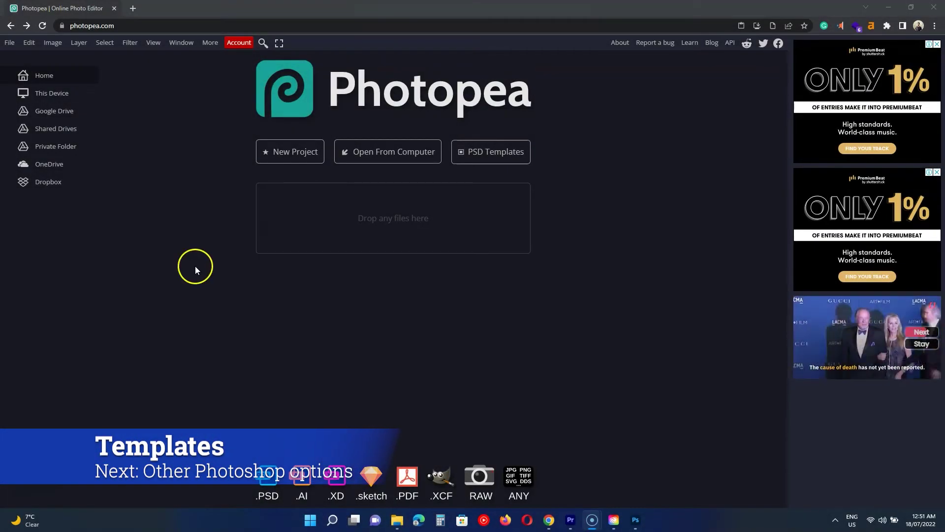
Switch to Photopea, open the PSD templates gallery and browse the Mockups category
{"action": "left_click", "coordinate": [465, 166]}
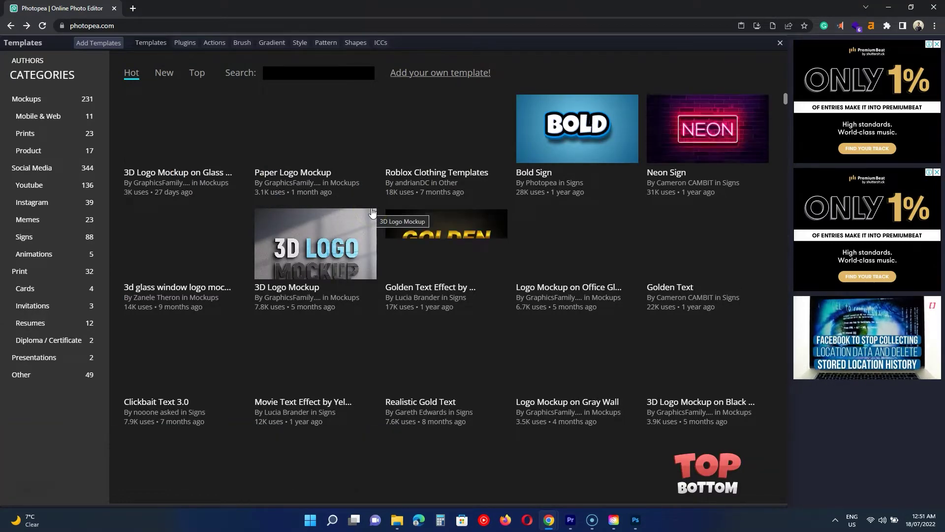
{"action": "scroll", "coordinate": [371, 211], "scroll_direction": "down", "scroll_amount": 5}
{"action": "left_click", "coordinate": [35, 100]}
{"action": "scroll", "coordinate": [379, 227], "scroll_direction": "down", "scroll_amount": 4}
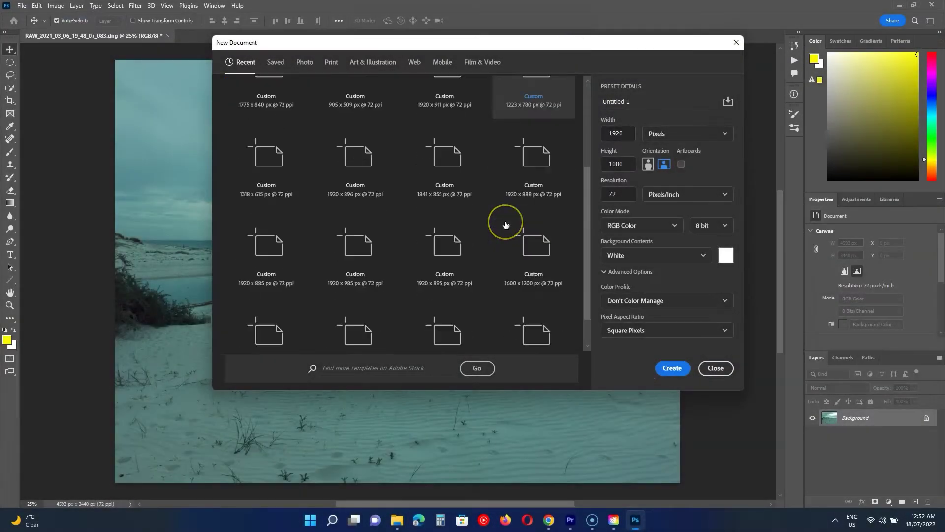
Switch to Photoshop and browse the Photo templates offered for a new document
{"action": "left_click", "coordinate": [305, 63]}
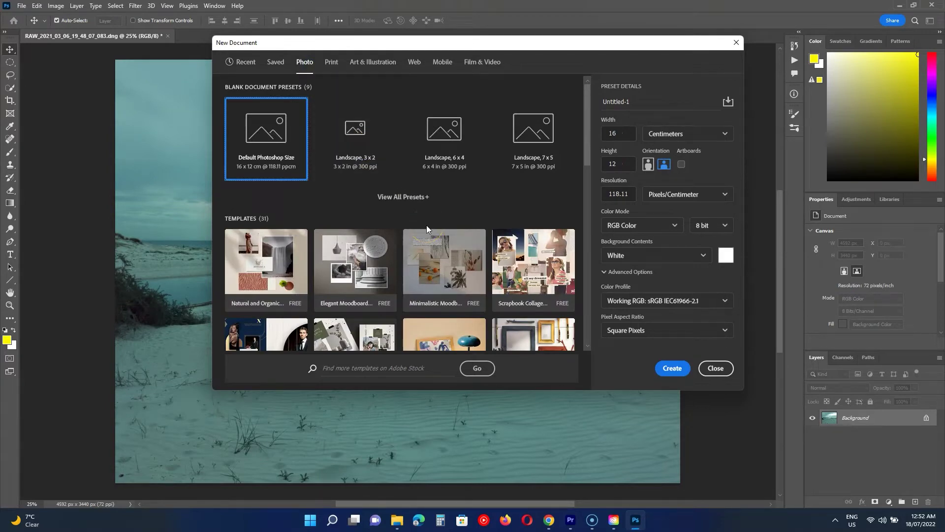
{"action": "scroll", "coordinate": [426, 225], "scroll_direction": "down", "scroll_amount": 3}
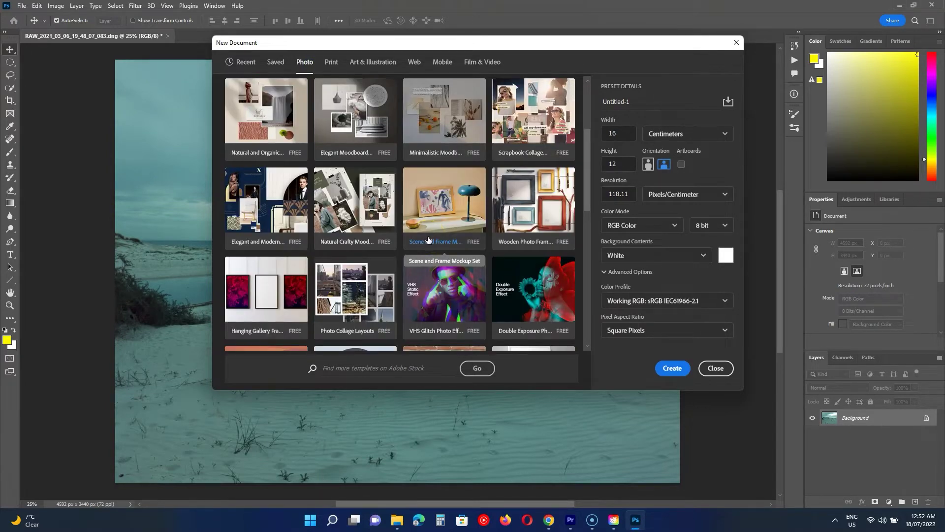
{"action": "scroll", "coordinate": [428, 239], "scroll_direction": "down", "scroll_amount": 2}
{"action": "scroll", "coordinate": [428, 197], "scroll_direction": "up", "scroll_amount": 2}
Show the Print templates for a new document and search Adobe Stock for "calendar" templates
{"action": "left_click", "coordinate": [332, 62]}
{"action": "type", "text": "calendar"}
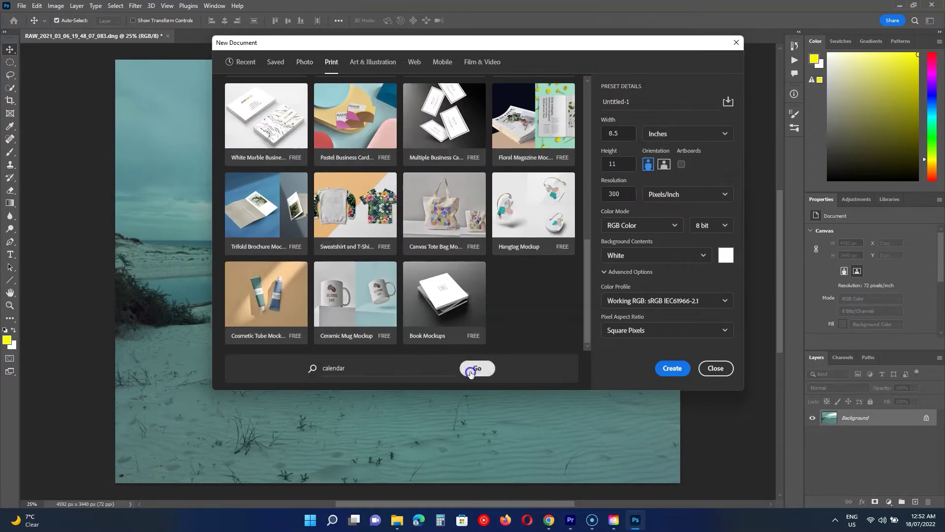
{"action": "left_click", "coordinate": [475, 368]}
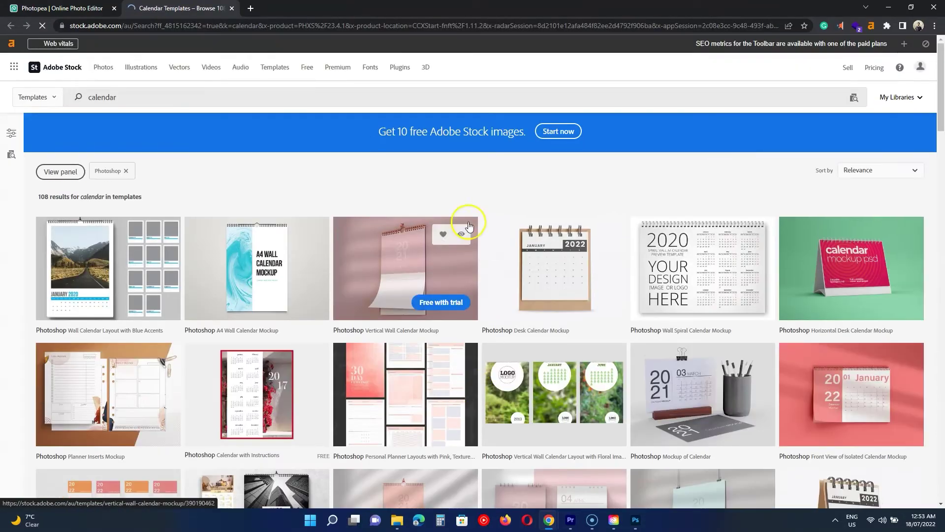
Browse the Adobe Stock calendar templates, and switch to Creative Cloud Desktop to browse the plugins available for Photoshop
{"action": "scroll", "coordinate": [295, 354], "scroll_direction": "down", "scroll_amount": 4}
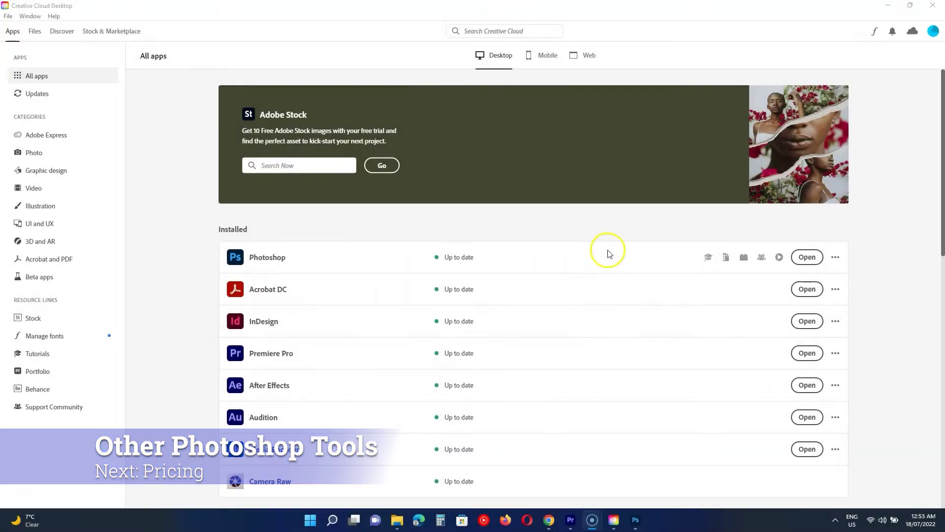
{"action": "left_click", "coordinate": [744, 257]}
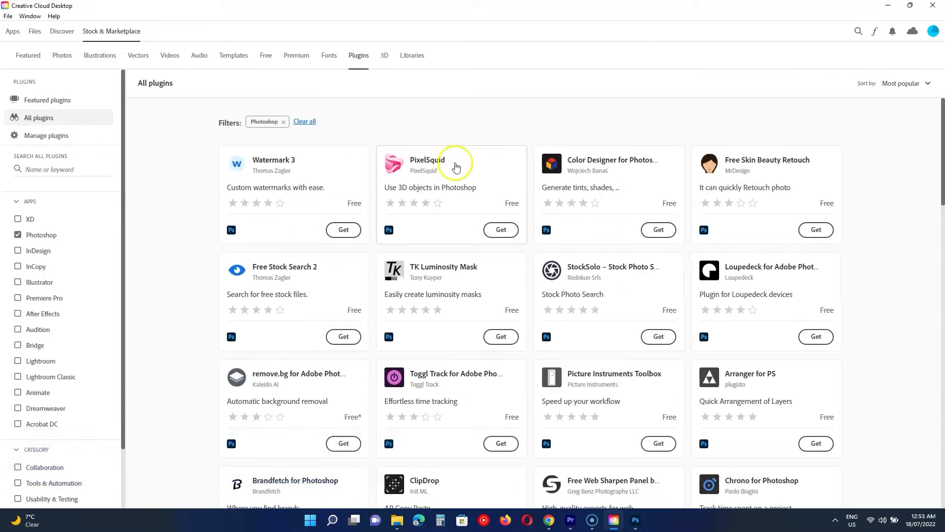
{"action": "scroll", "coordinate": [194, 288], "scroll_direction": "down", "scroll_amount": 4}
{"action": "scroll", "coordinate": [196, 288], "scroll_direction": "up", "scroll_amount": 4}
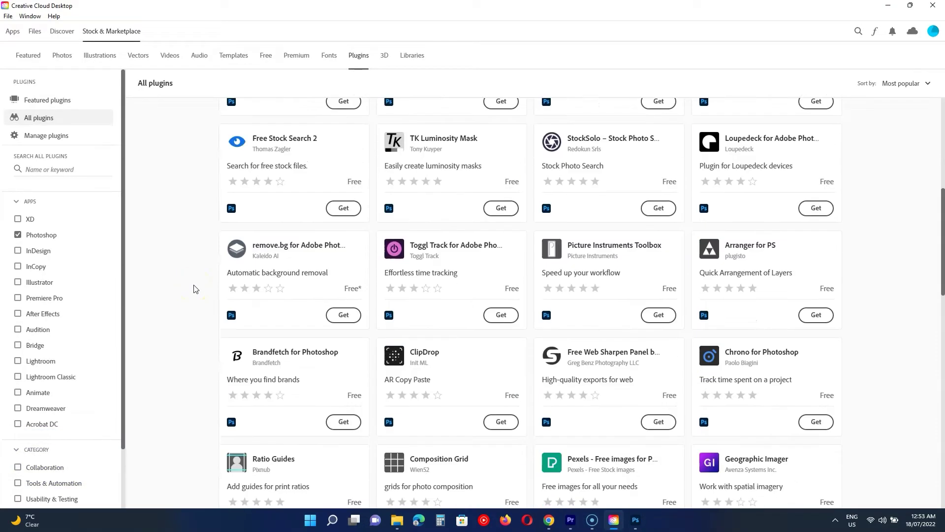
{"action": "scroll", "coordinate": [776, 337], "scroll_direction": "down", "scroll_amount": 15}
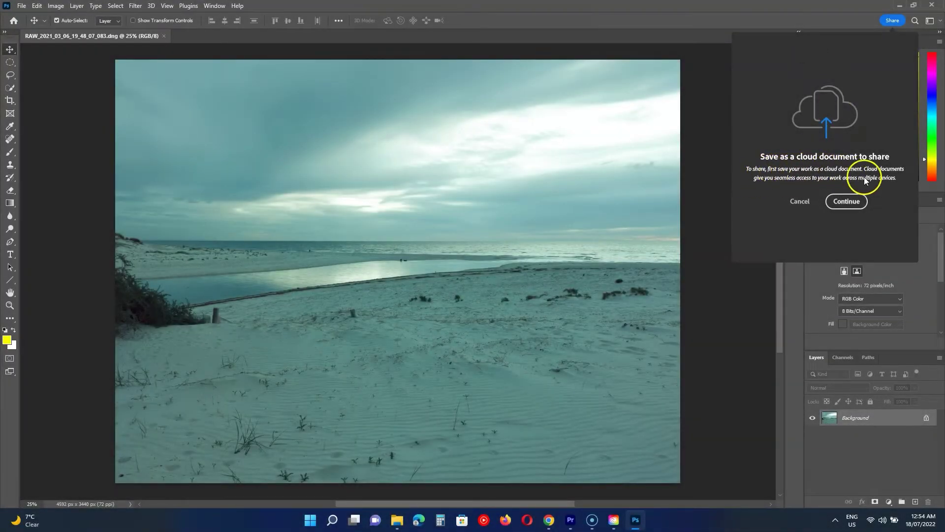
Switch to Photoshop and save the beach photo as a Creative Cloud document for sharing
{"action": "left_click", "coordinate": [854, 202]}
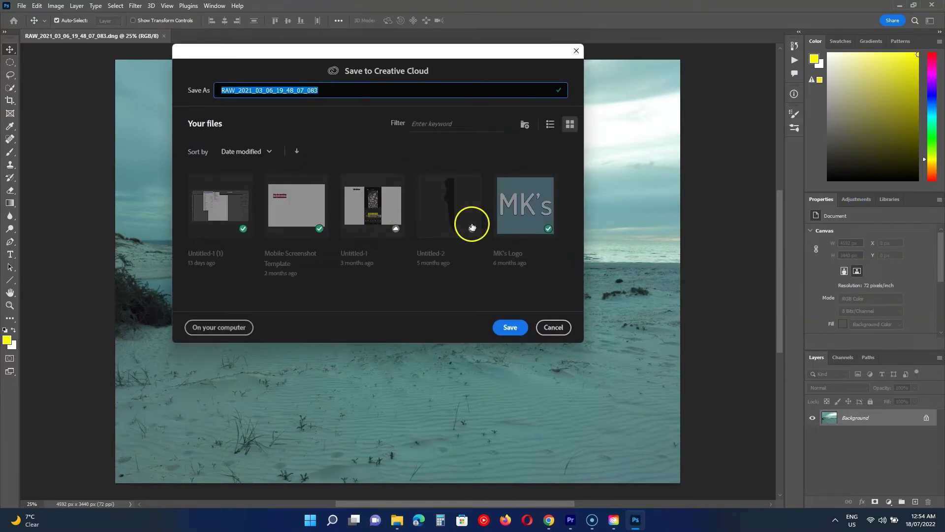
{"action": "left_click", "coordinate": [524, 329]}
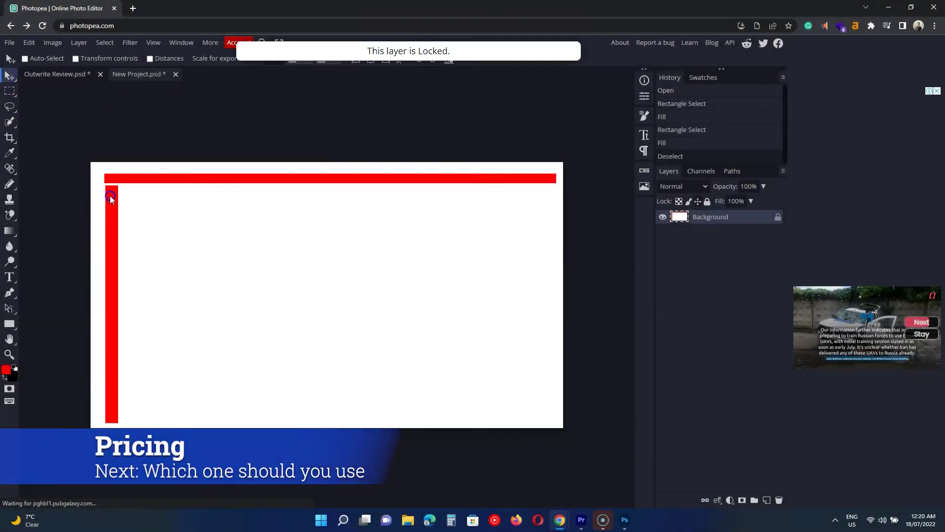
Switch to Photopea, unlock the Background layer of New Project.psd and activate the Ellipse Select tool
{"action": "left_click", "coordinate": [777, 217]}
{"action": "right_click", "coordinate": [9, 93]}
{"action": "left_click", "coordinate": [40, 106]}
{"action": "left_click_drag", "start_coordinate": [141, 194], "coordinate": [360, 405]}
{"action": "key", "text": "ctrl+z"}
{"action": "mouse_move", "coordinate": [243, 235]}
{"action": "left_mouse_down"}
{"action": "mouse_move", "coordinate": [584, 461]}
{"action": "mouse_move", "coordinate": [518, 507]}
{"action": "left_mouse_up"}
{"action": "mouse_move", "coordinate": [311, 358]}
{"action": "left_mouse_down"}
{"action": "mouse_move", "coordinate": [251, 279]}
{"action": "mouse_move", "coordinate": [195, 231]}
{"action": "left_mouse_up"}
{"action": "key", "text": "ctrl+z"}
{"action": "key", "text": "ctrl+z"}
Make a large circular selection and place it beside the vertical red bar, below the horizontal one
{"action": "mouse_move", "coordinate": [150, 202]}
{"action": "left_mouse_down"}
{"action": "mouse_move", "coordinate": [470, 422]}
{"action": "mouse_move", "coordinate": [471, 437]}
{"action": "left_mouse_up"}
{"action": "left_click_drag", "start_coordinate": [303, 325], "coordinate": [279, 310]}
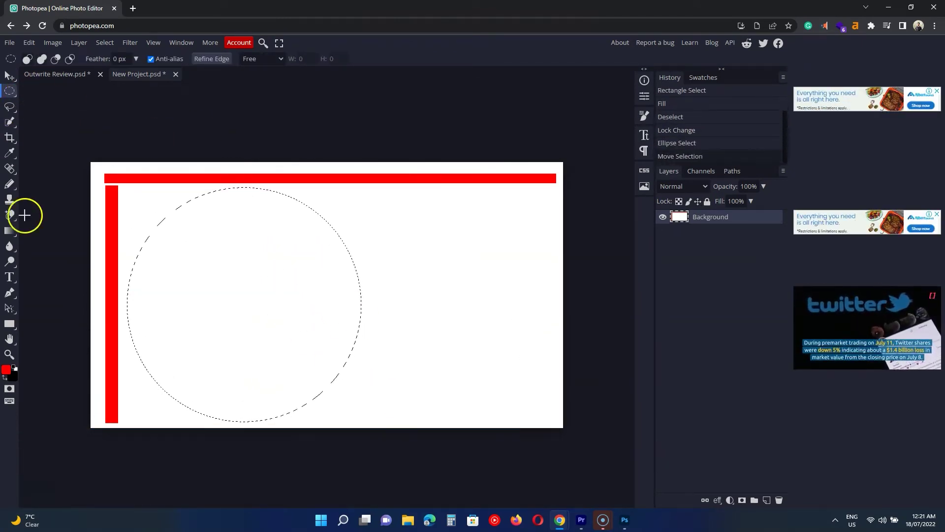
Stroke the circular selection with a 6 px green outline, colour #33e802
{"action": "left_click", "coordinate": [29, 42]}
{"action": "left_click", "coordinate": [63, 221]}
{"action": "double_click", "coordinate": [366, 116]}
{"action": "type", "text": "5"}
{"action": "left_click", "coordinate": [401, 161]}
{"action": "left_click", "coordinate": [200, 218]}
{"action": "left_click", "coordinate": [196, 141]}
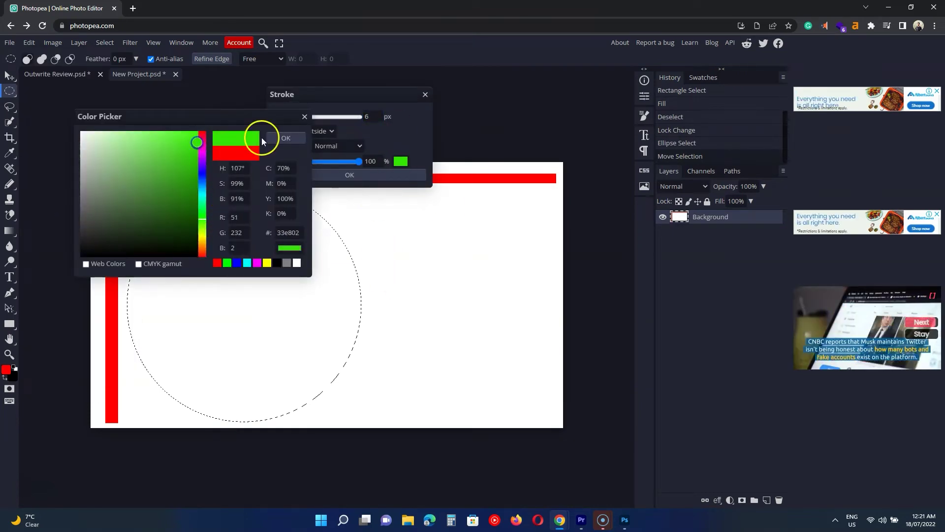
{"action": "left_click", "coordinate": [285, 137]}
{"action": "left_click", "coordinate": [349, 175]}
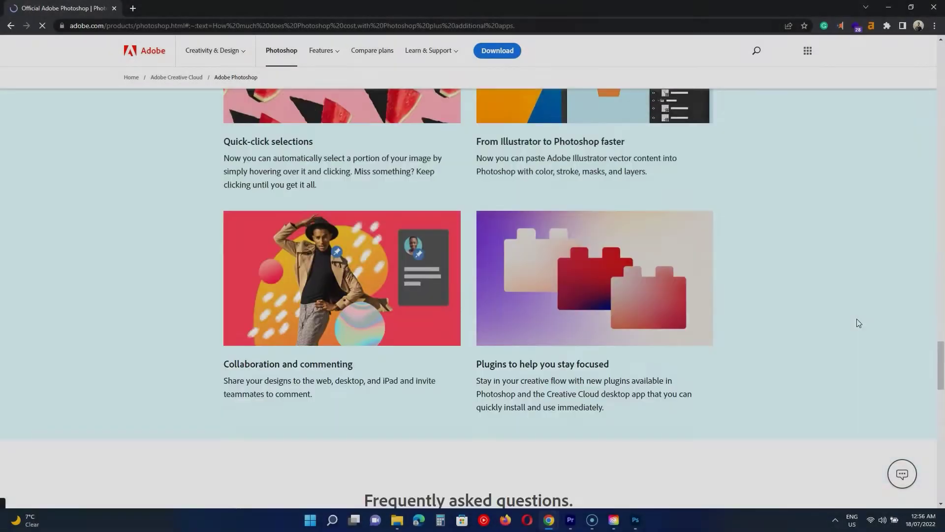
Switch to Adobe's Photoshop product page and review the Creative Cloud plan prices
{"action": "scroll", "coordinate": [857, 324], "scroll_direction": "down", "scroll_amount": 10}
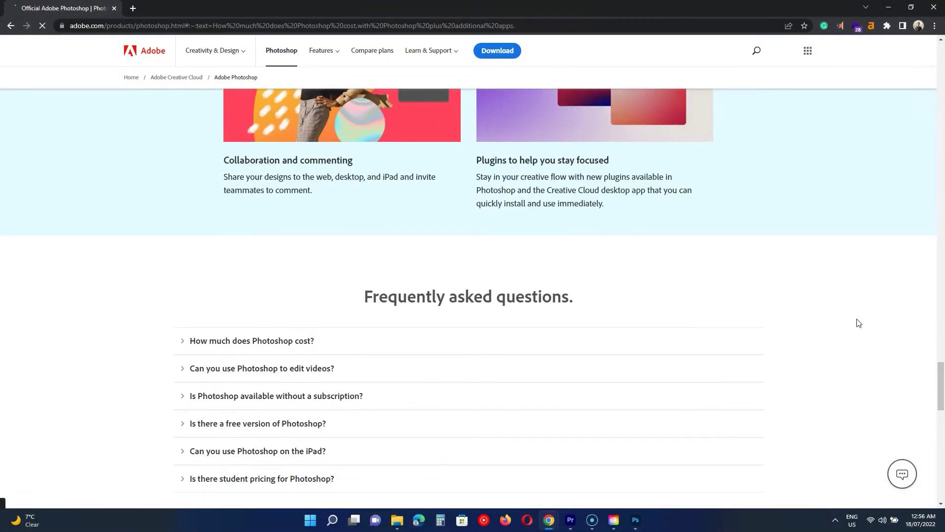
{"action": "scroll", "coordinate": [857, 319], "scroll_direction": "down", "scroll_amount": 3}
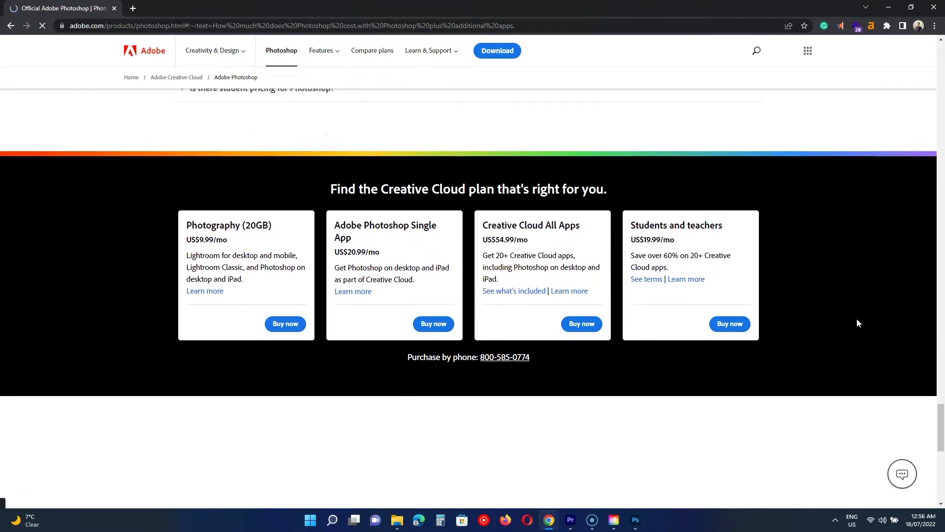
{"action": "scroll", "coordinate": [857, 319], "scroll_direction": "up", "scroll_amount": 1}
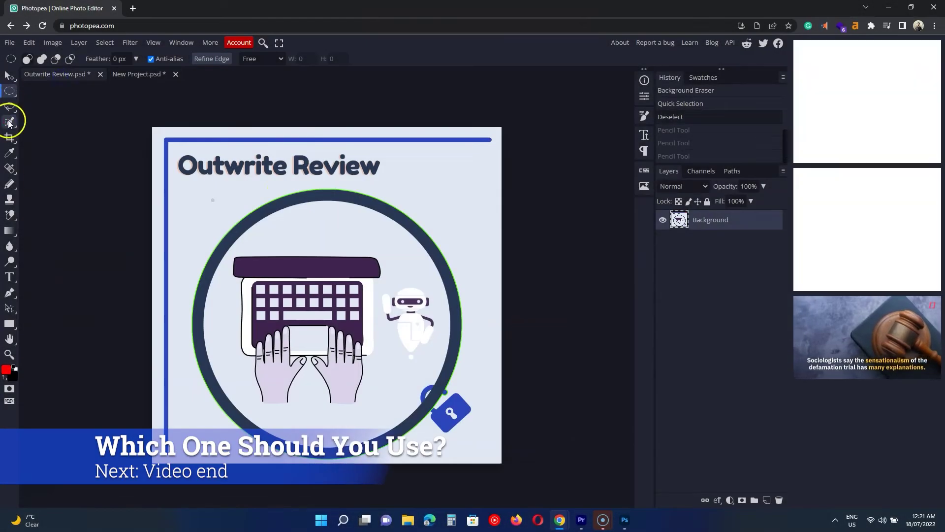
Switch to Outwrite Review.psd in Photopea and select the laptop and hands illustration with the Quick Selection tool
{"action": "right_click", "coordinate": [9, 121]}
{"action": "left_click", "coordinate": [51, 139]}
{"action": "left_click_drag", "start_coordinate": [283, 264], "coordinate": [324, 271]}
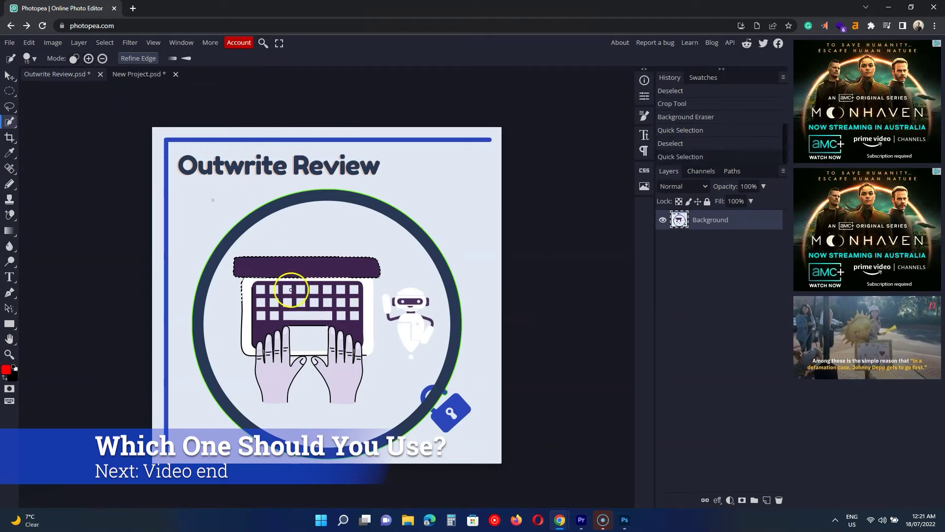
Paste the copied laptop and hands into New Project.psd, allowing clipboard access, and place them inside the green circle
{"action": "left_click", "coordinate": [129, 74]}
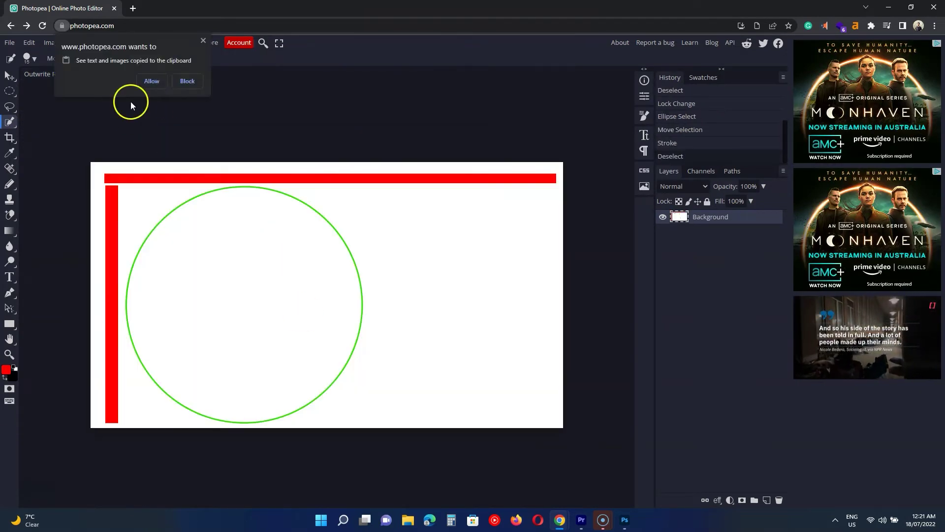
{"action": "left_click", "coordinate": [152, 81]}
{"action": "key", "text": "v"}
{"action": "left_click_drag", "start_coordinate": [317, 283], "coordinate": [243, 296]}
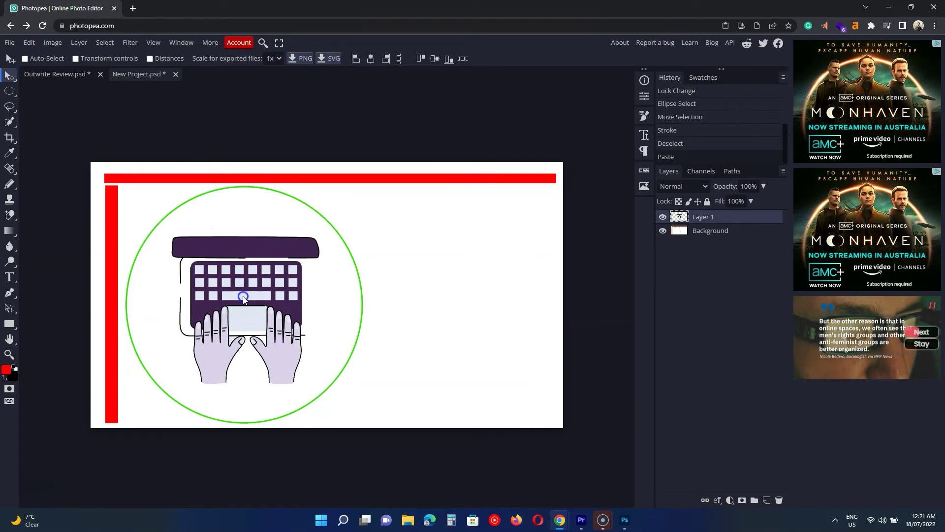
Try to add a text box in the blank area beside the green circle
{"action": "left_click", "coordinate": [8, 277]}
{"action": "left_click_drag", "start_coordinate": [369, 196], "coordinate": [480, 357]}
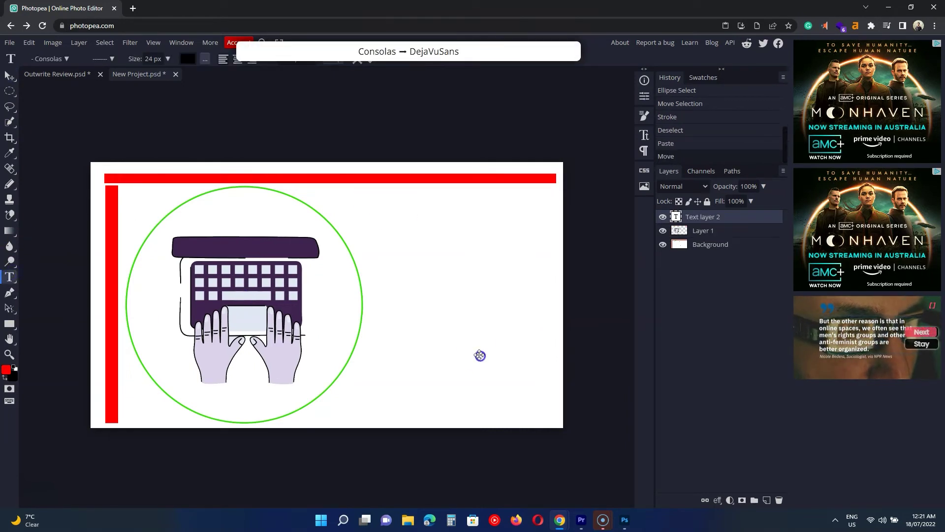
{"action": "left_click", "coordinate": [374, 201]}
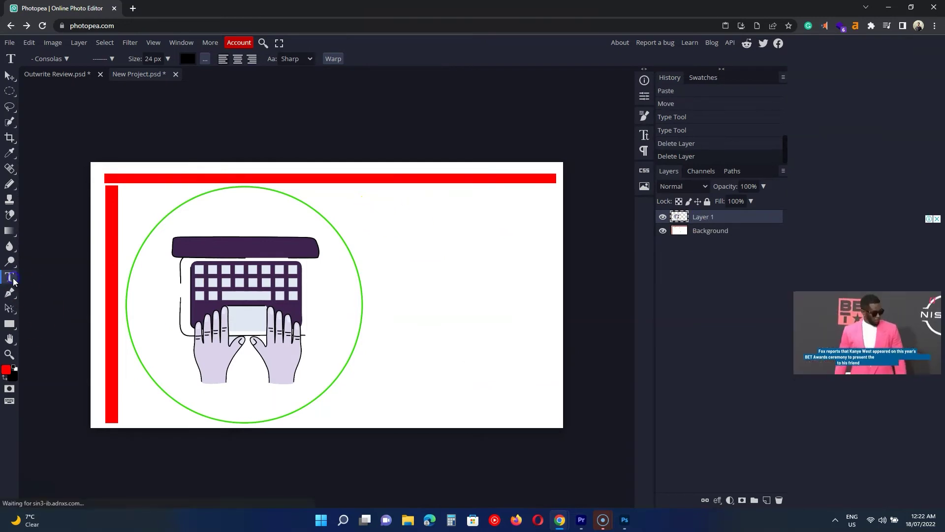
{"action": "left_click_drag", "start_coordinate": [533, 393], "coordinate": [552, 414]}
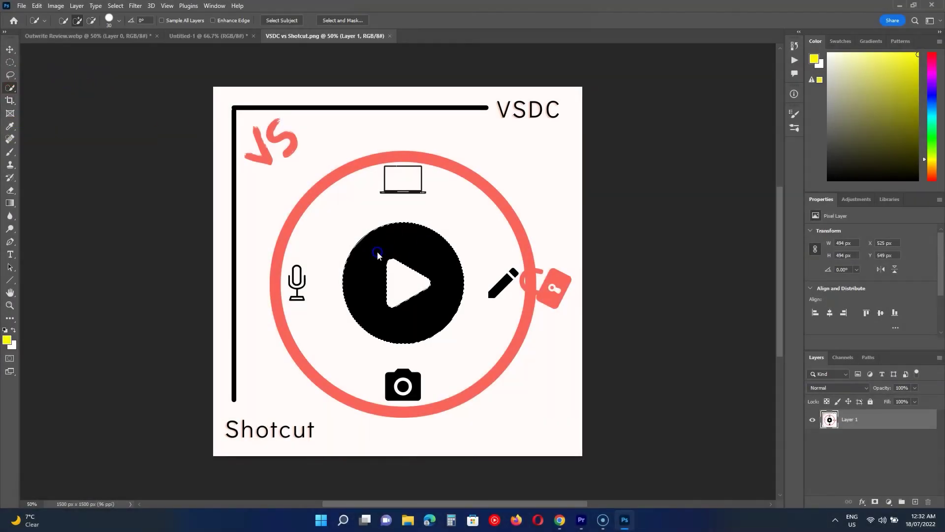
In Photoshop, paste the black play icon from VSDC vs Shotcut.png into Untitled-1 and centre it in the green circle
{"action": "key", "text": "ctrl+Tab"}
{"action": "key", "text": "ctrl+v"}
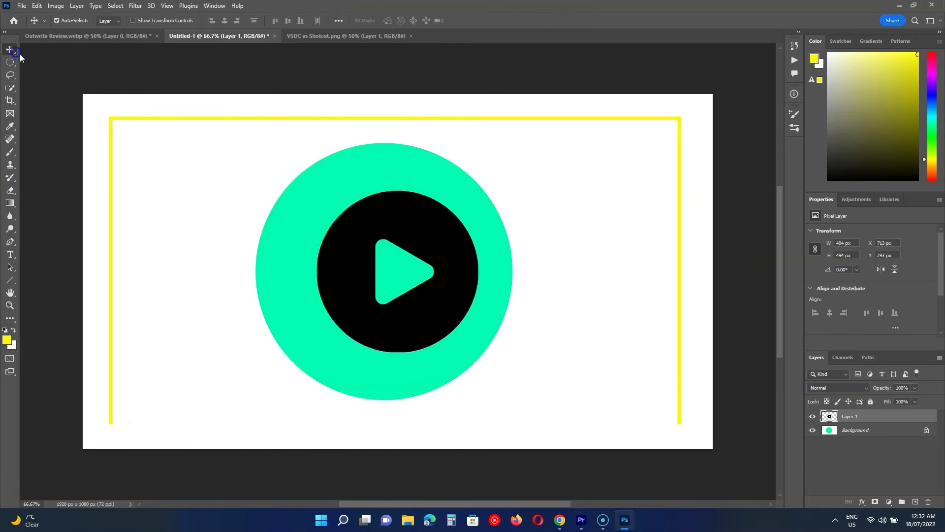
{"action": "left_click_drag", "start_coordinate": [438, 237], "coordinate": [426, 245]}
Apply a Drop Shadow layer style to the play icon's layer
{"action": "double_click", "coordinate": [828, 418]}
{"action": "left_click", "coordinate": [540, 261]}
{"action": "left_click", "coordinate": [748, 112]}
{"action": "left_click_drag", "start_coordinate": [432, 217], "coordinate": [433, 119]}
{"action": "left_click", "coordinate": [533, 95]}
{"action": "left_click", "coordinate": [858, 95]}
Activate the Horizontal Type tool for adding text to Untitled-1
{"action": "left_click", "coordinate": [10, 254]}
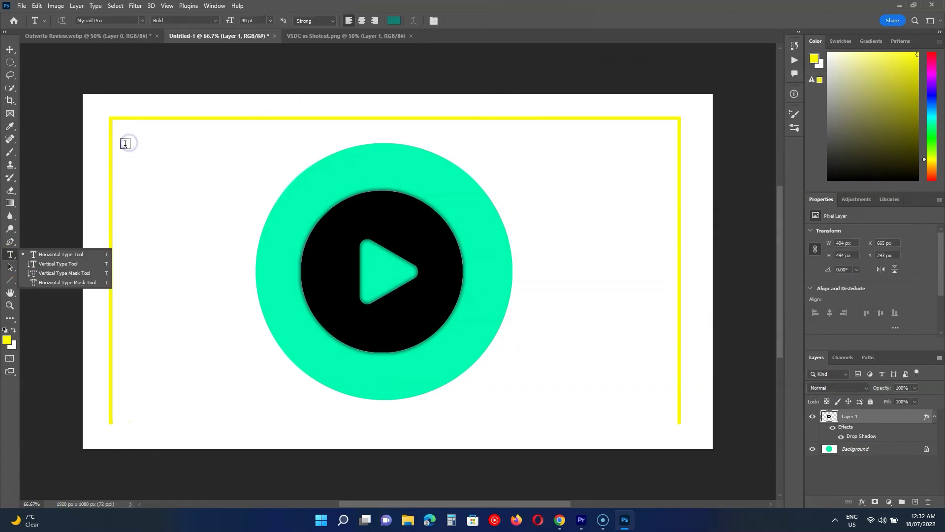